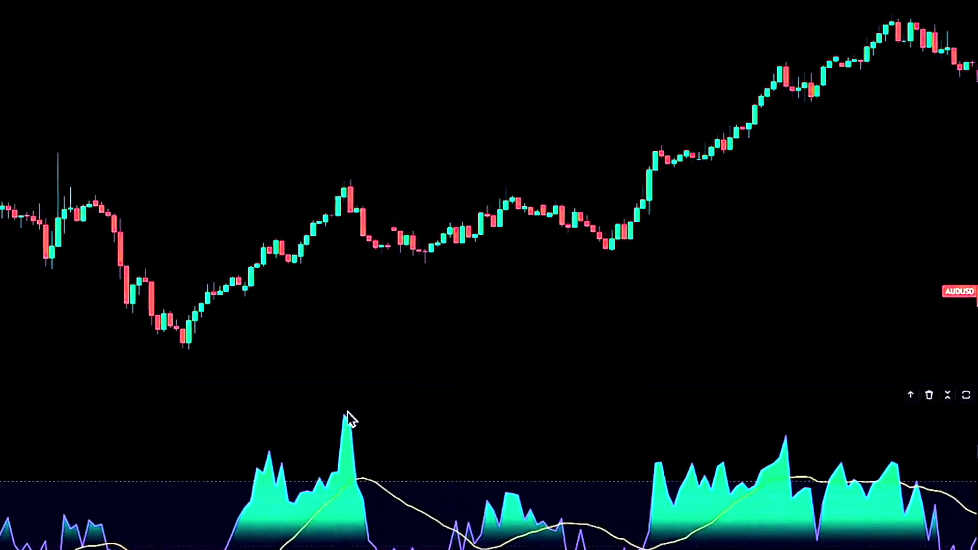
# Step: Scroll the AUDUSD chart back to earlier bars and zoom in on them
pyautogui.hscroll(-3, 459, 346)
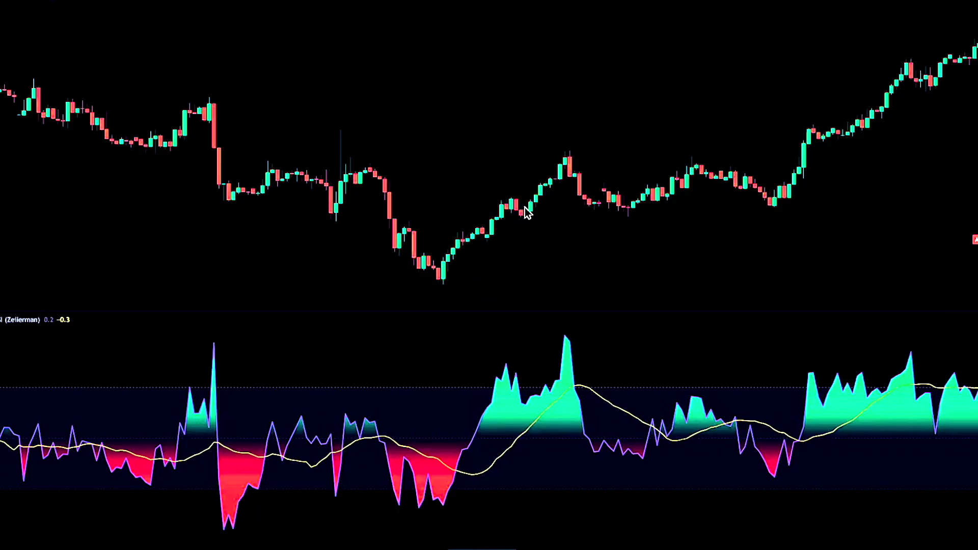
pyautogui.scroll(2, 366, 227)
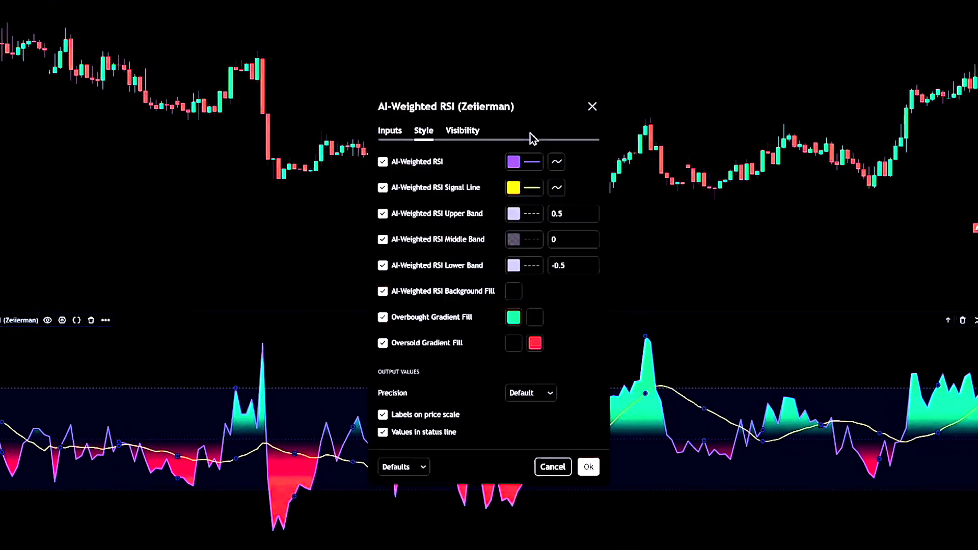
# Step: Set the AI-Weighted RSI's RSI Length to 34 in the Inputs tab
pyautogui.click(390, 131)
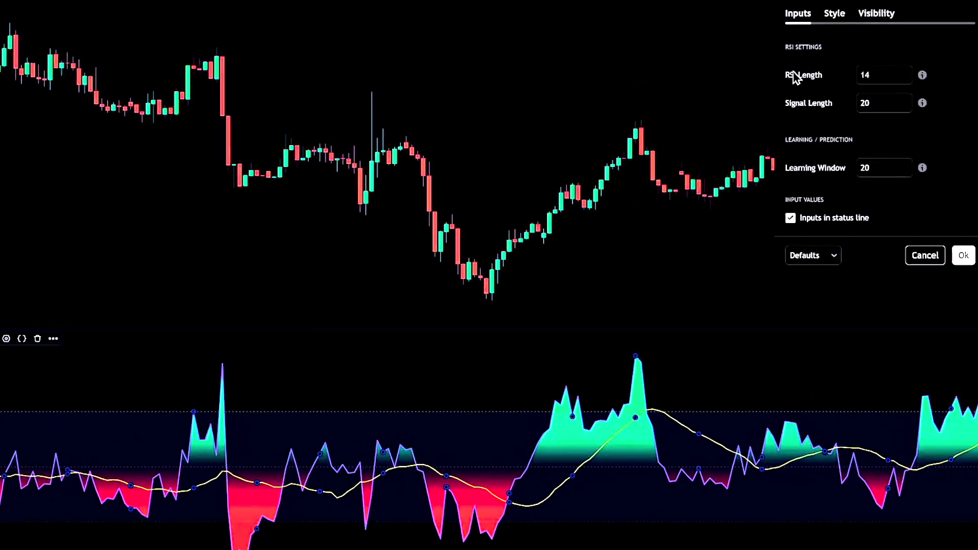
pyautogui.click(877, 77)
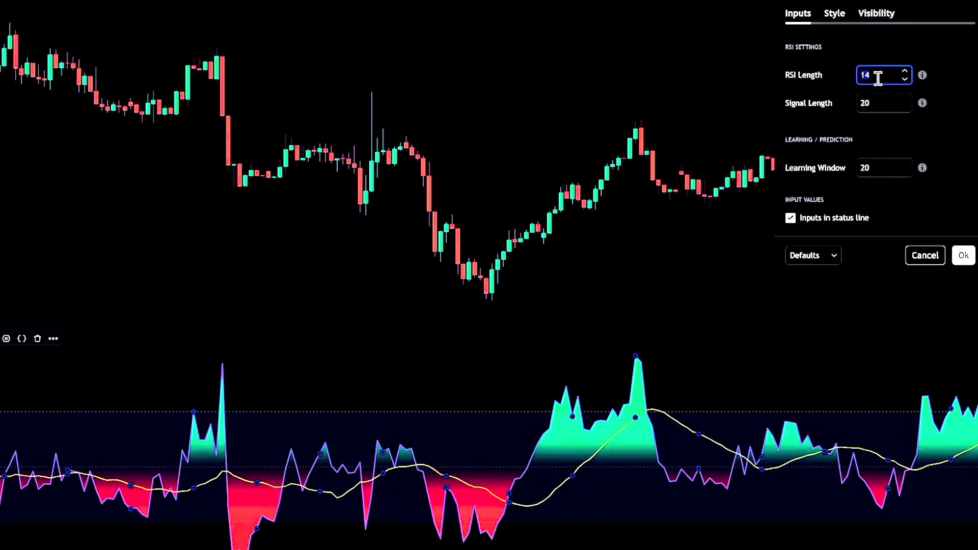
pyautogui.click(883, 102)
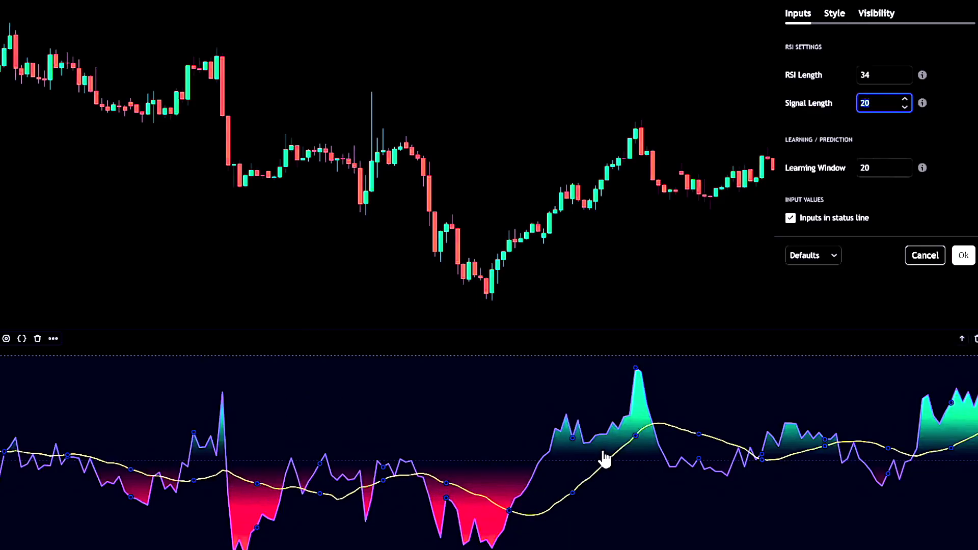
# Step: Set the Learning Window to 30 and apply the indicator settings
pyautogui.click(872, 170)
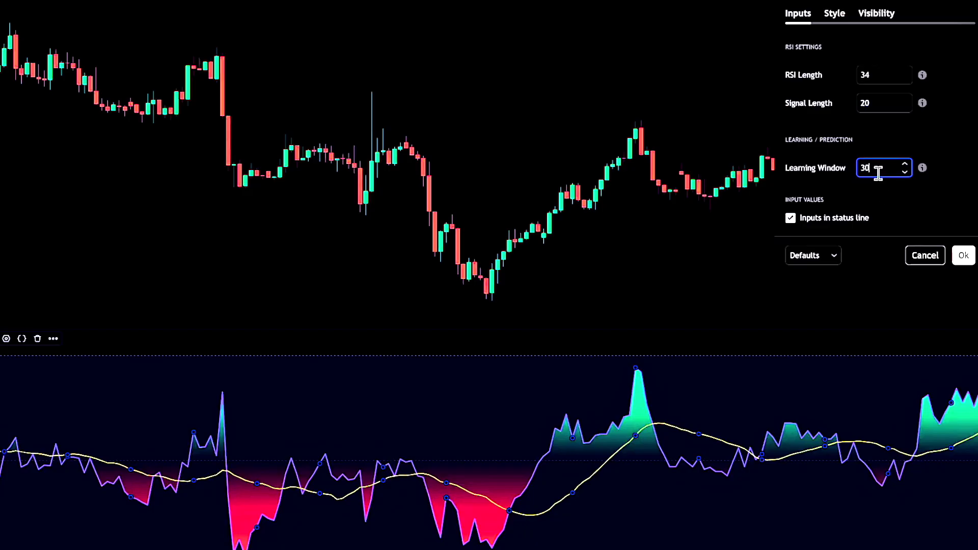
pyautogui.click(924, 169)
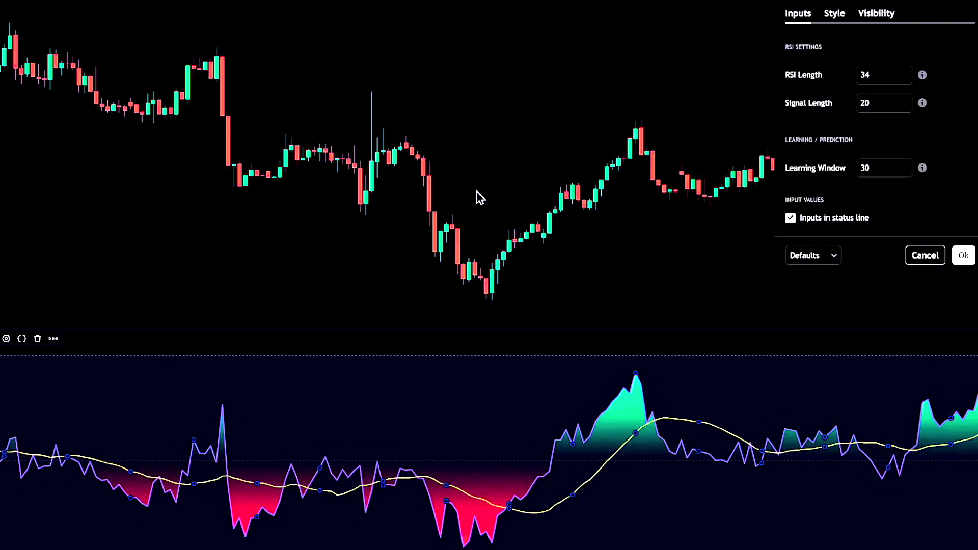
pyautogui.scroll(-6, 477, 193)
pyautogui.scroll(-2, 477, 192)
pyautogui.scroll(8, 477, 192)
pyautogui.scroll(4, 478, 192)
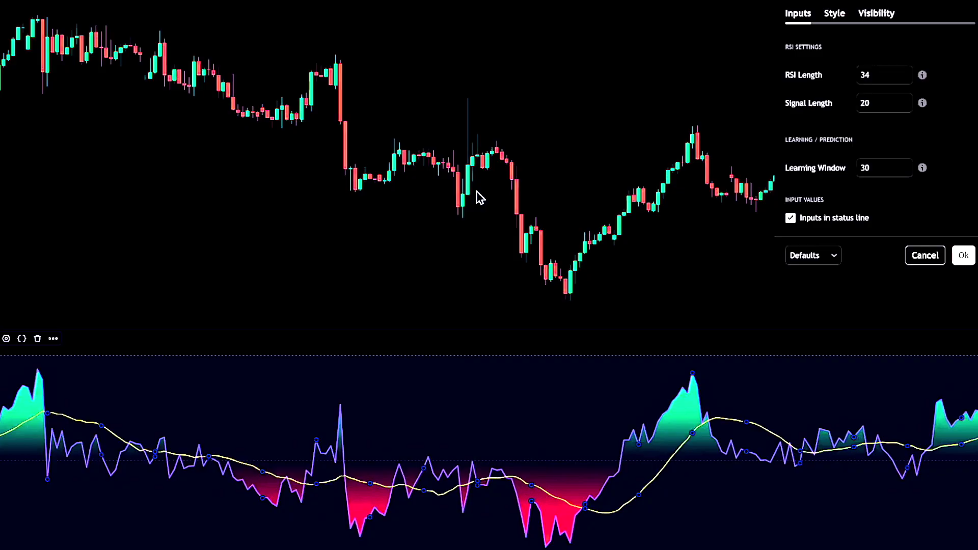
pyautogui.click(868, 171)
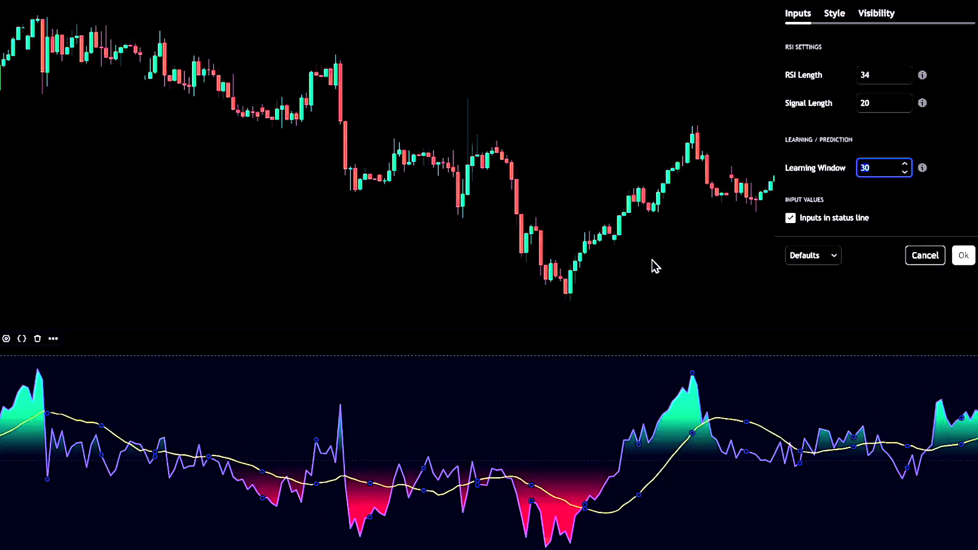
pyautogui.click(949, 172)
pyautogui.click(963, 255)
# Step: Pan to later bars, zoom out, and make the price pane taller than the oscillator
pyautogui.moveTo(720, 219); pyautogui.dragTo(190, 216)
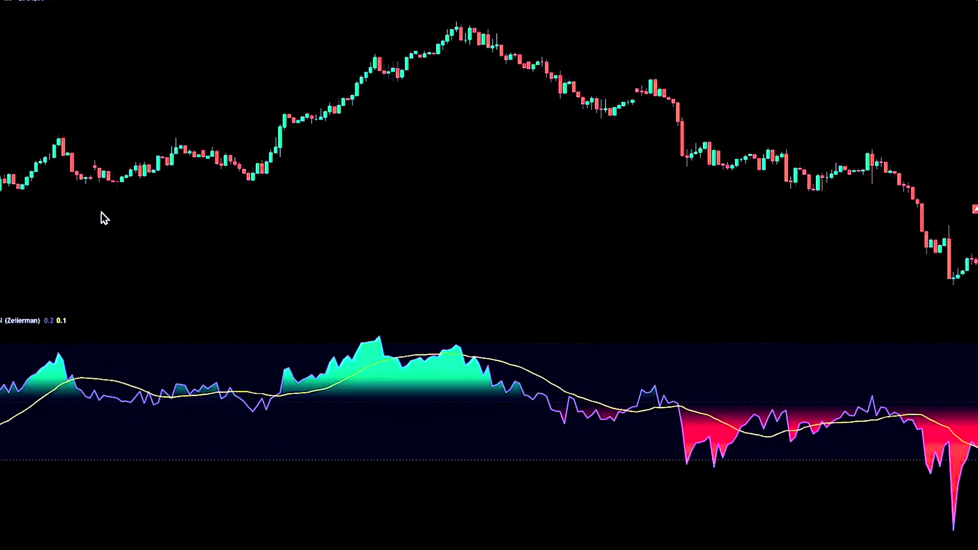
pyautogui.scroll(-5, 465, 214)
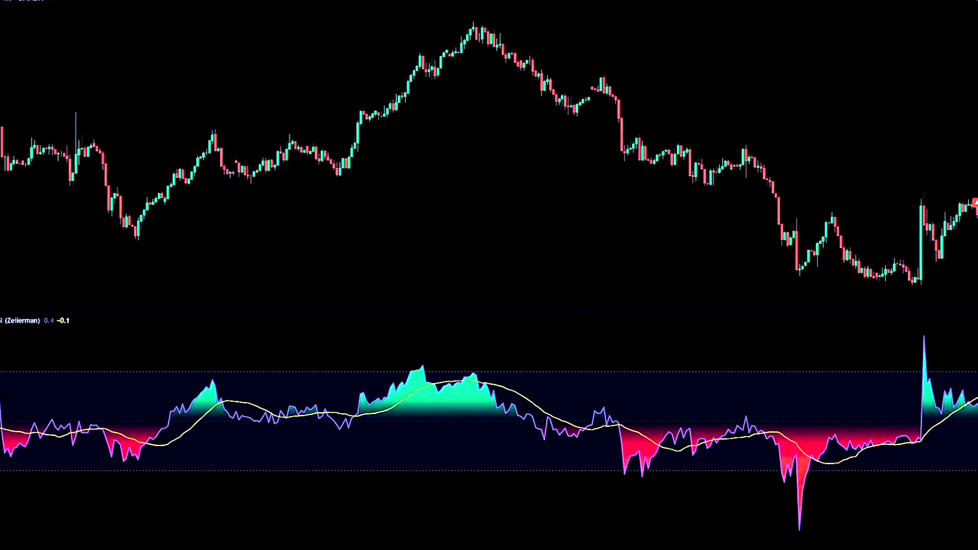
pyautogui.moveTo(662, 313); pyautogui.dragTo(674, 345)
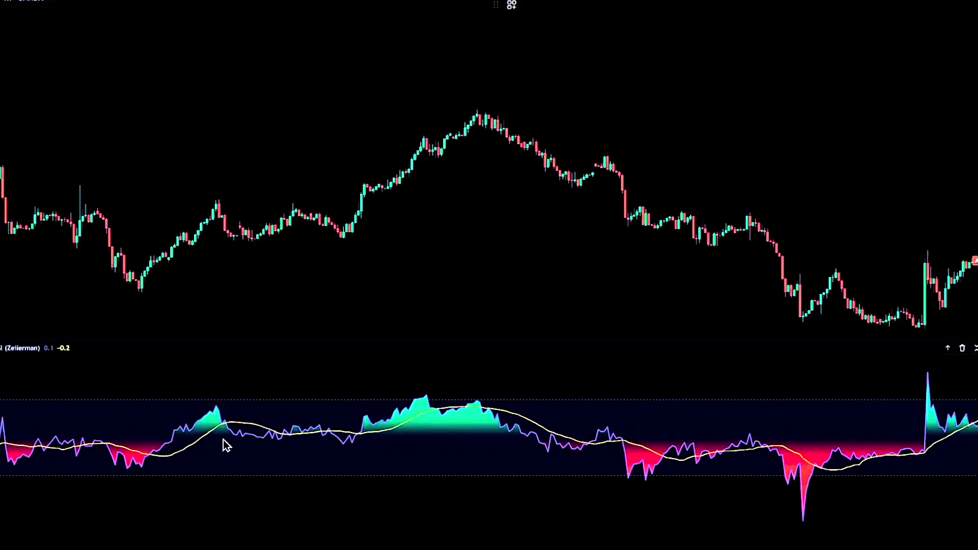
# Step: Draw a rising trend line under the rally and a falling one from the peak, then delete them
pyautogui.click(135, 315)
pyautogui.click(497, 190)
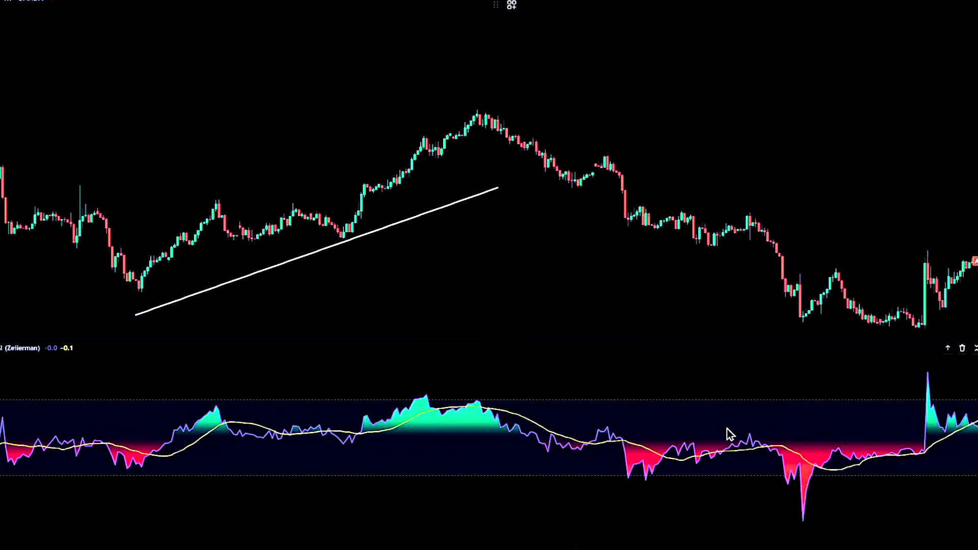
pyautogui.click(499, 189)
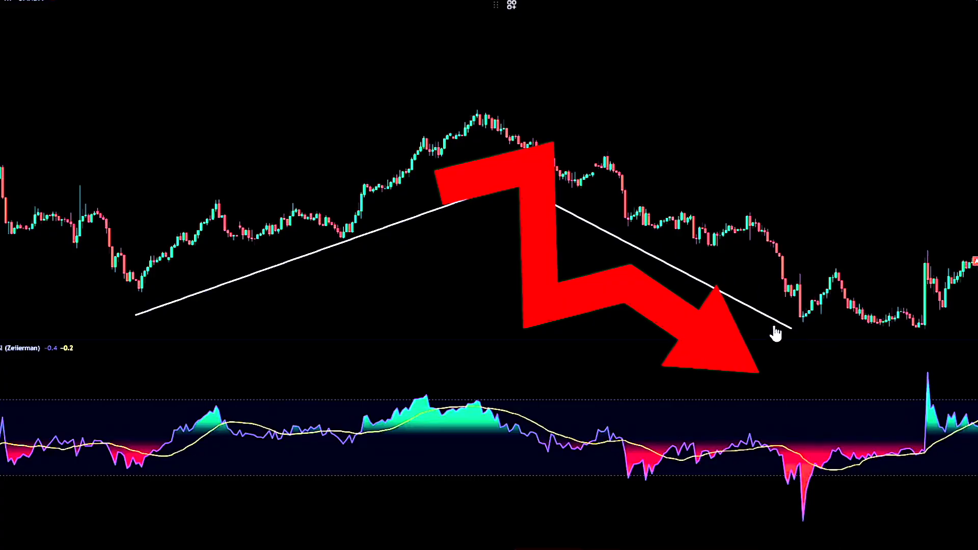
pyautogui.click(792, 329)
pyautogui.press('Delete')
pyautogui.press('Delete')
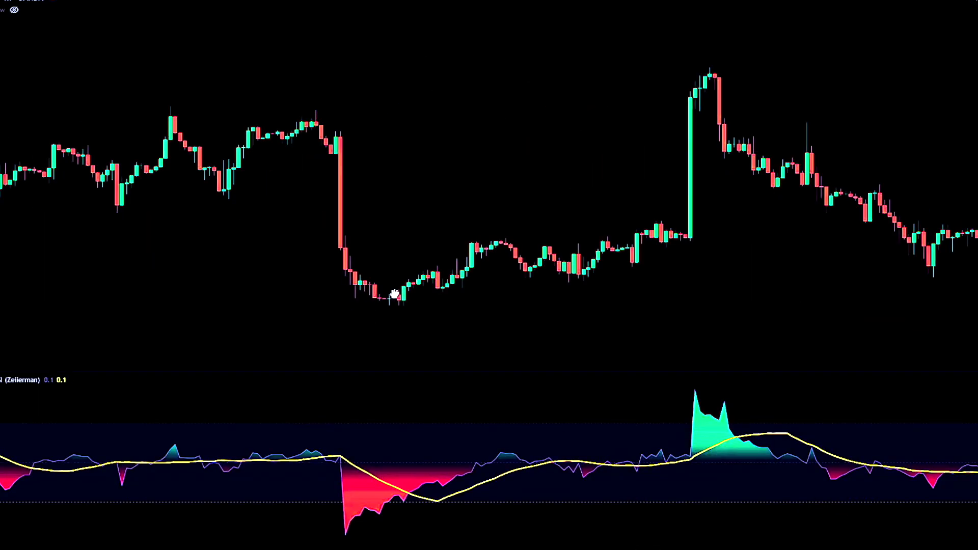
# Step: Pan to the sharp price drop, enlarge the oscillator pane, and zoom in on the red dip
pyautogui.moveTo(740, 322); pyautogui.dragTo(853, 319)
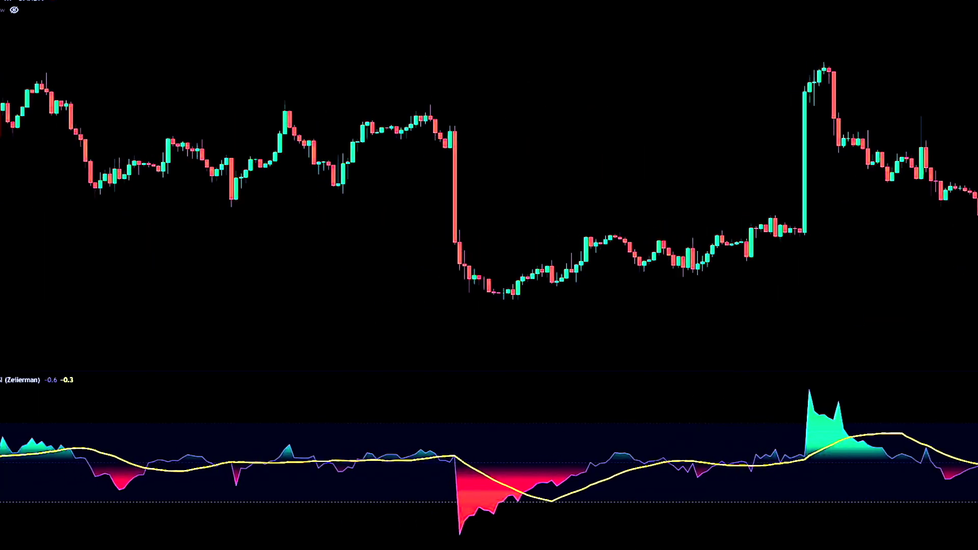
pyautogui.moveTo(584, 372); pyautogui.dragTo(585, 333)
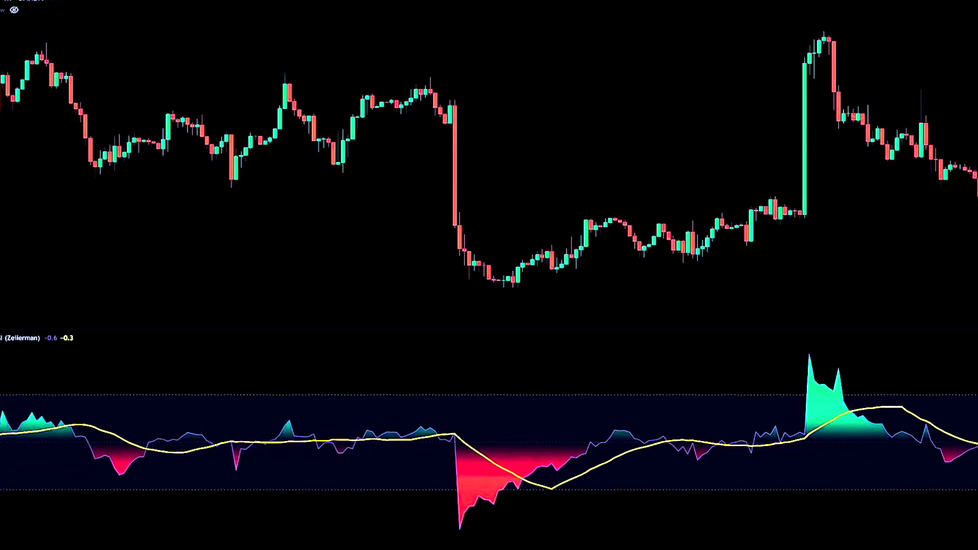
pyautogui.scroll(3, 445, 449)
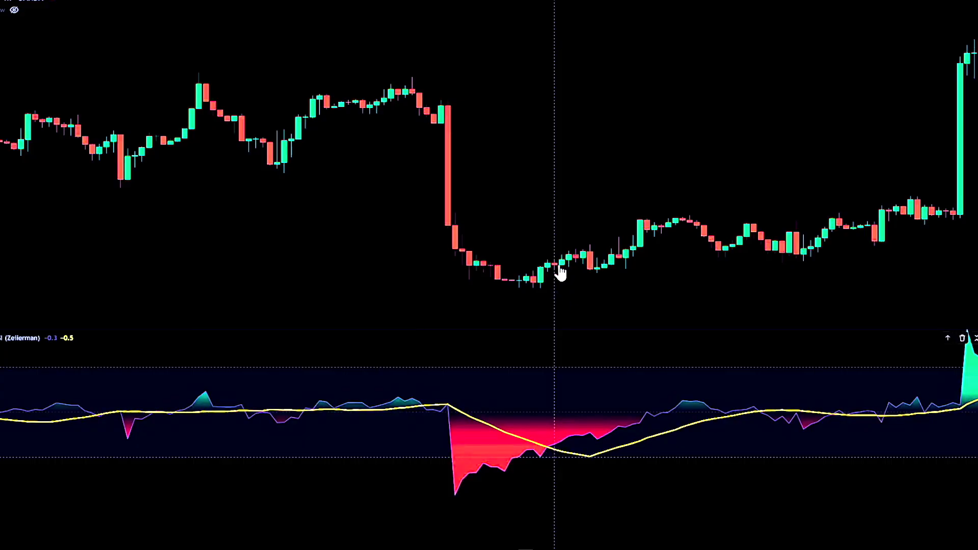
# Step: Place a long position after the drop with tighter stop and lower target, ending at the spike (1.59 R/R)
pyautogui.click(565, 256)
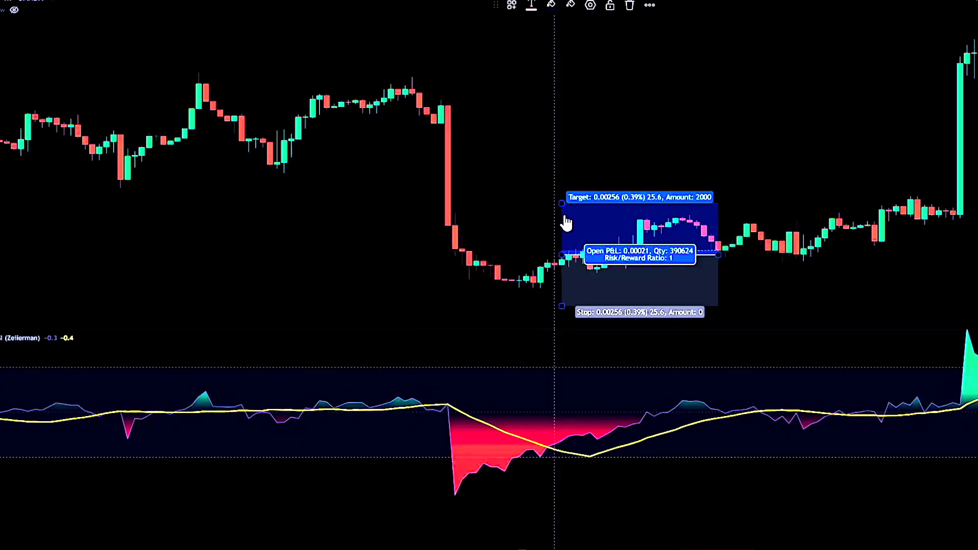
pyautogui.moveTo(563, 305); pyautogui.dragTo(540, 305)
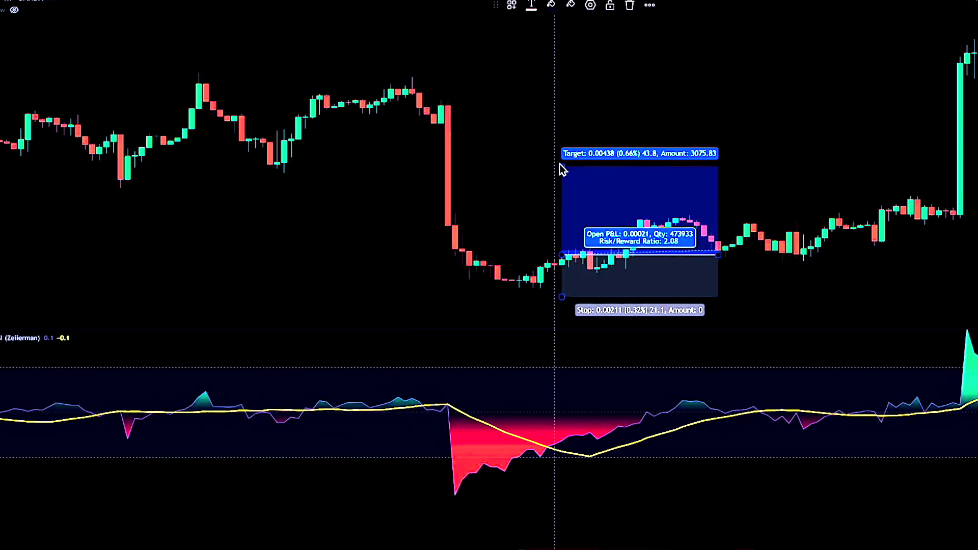
pyautogui.moveTo(561, 167); pyautogui.dragTo(561, 187)
pyautogui.moveTo(719, 257); pyautogui.dragTo(975, 260)
pyautogui.hscroll(15, 576, 105)
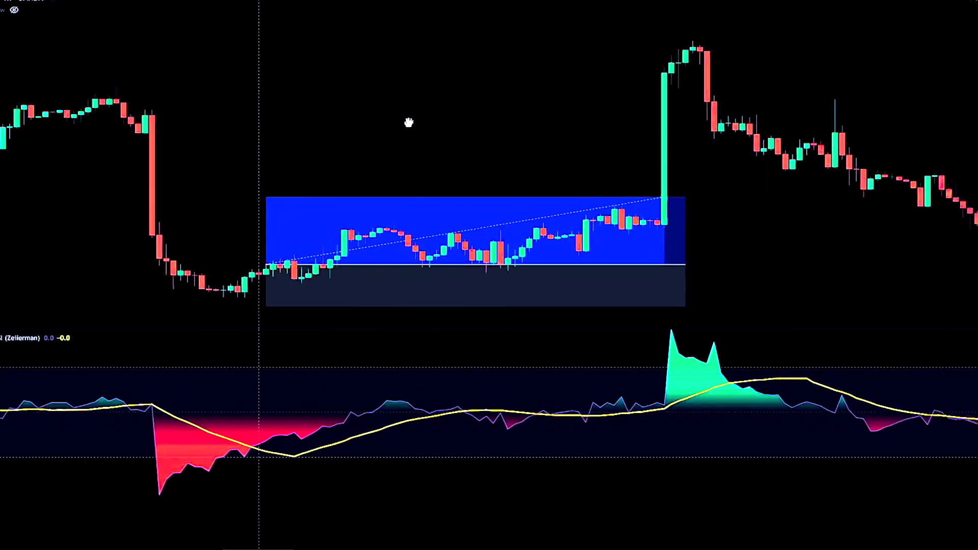
pyautogui.moveTo(520, 246); pyautogui.dragTo(501, 247)
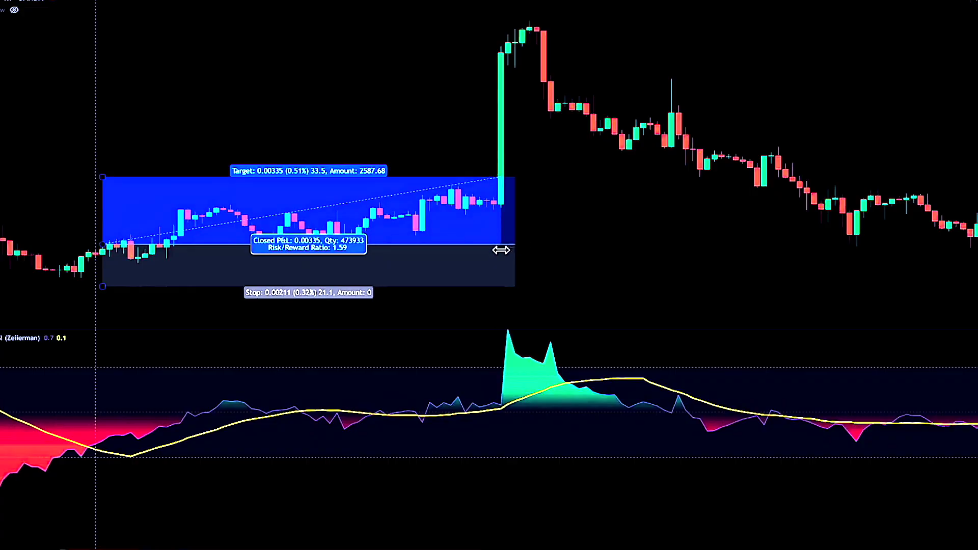
pyautogui.click(459, 366)
pyautogui.moveTo(461, 367); pyautogui.dragTo(473, 406)
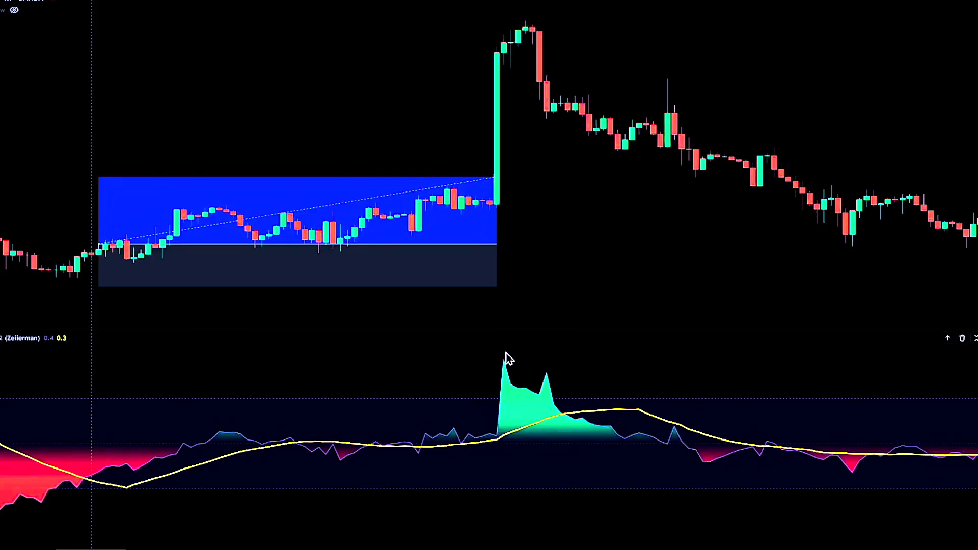
pyautogui.moveTo(523, 380); pyautogui.dragTo(483, 376)
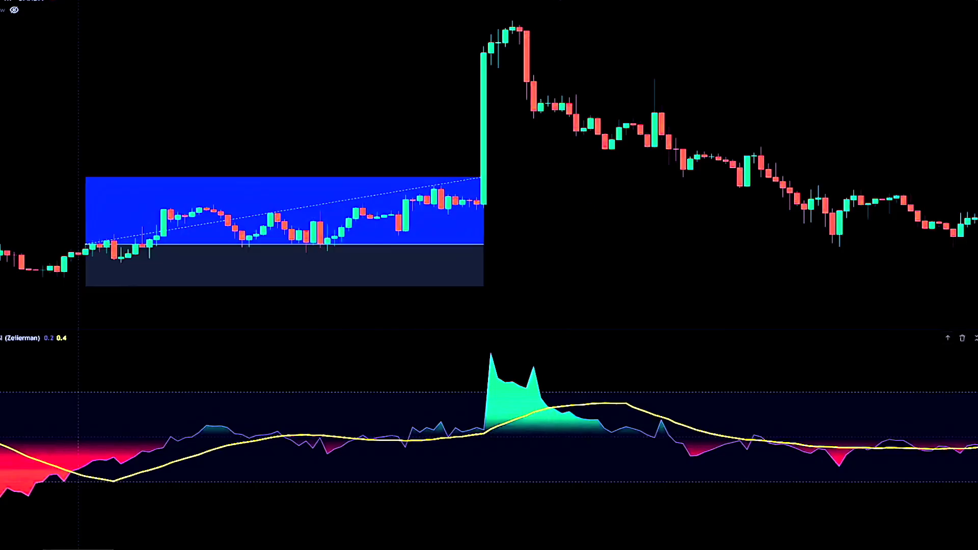
# Step: Mark the pullback with a vertical line and place a short position extended until price hits its target
pyautogui.click(555, 443)
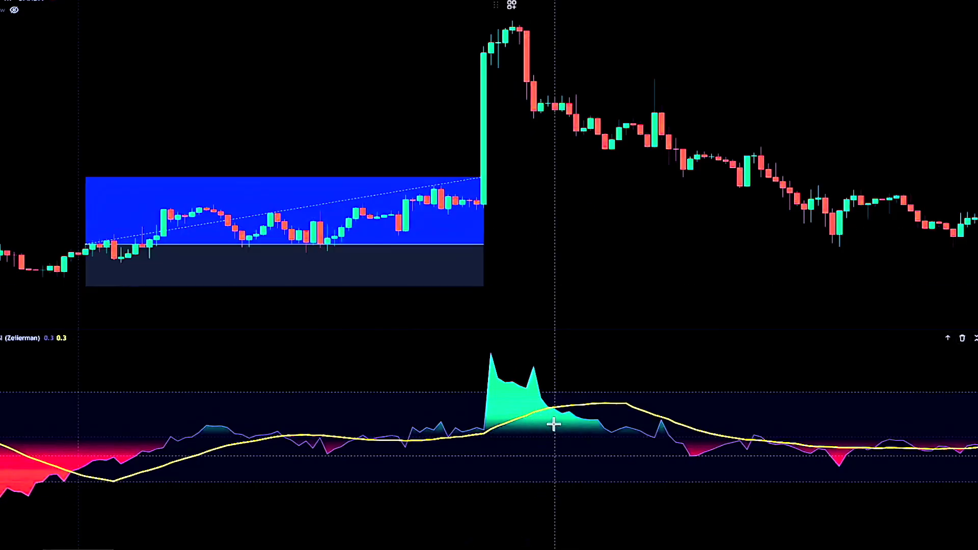
pyautogui.click(610, 238)
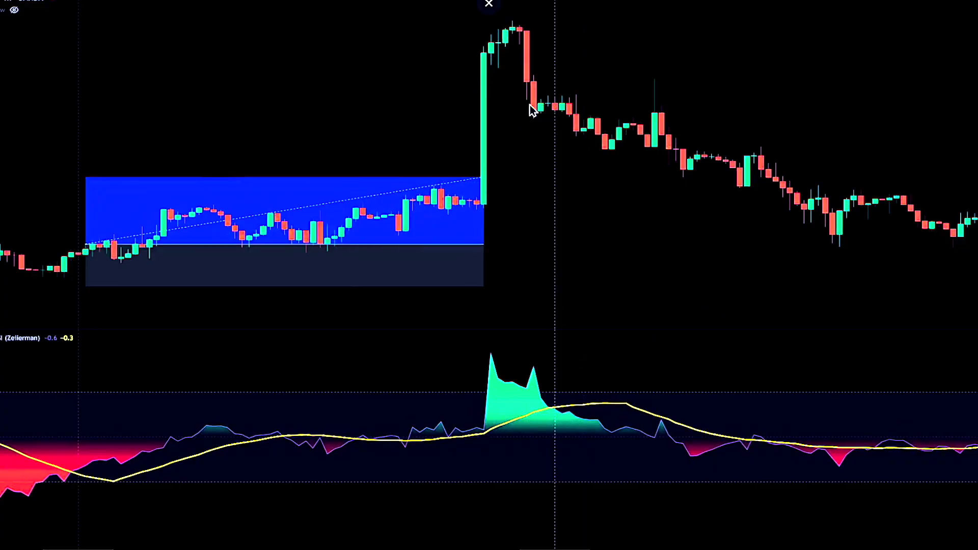
pyautogui.click(562, 110)
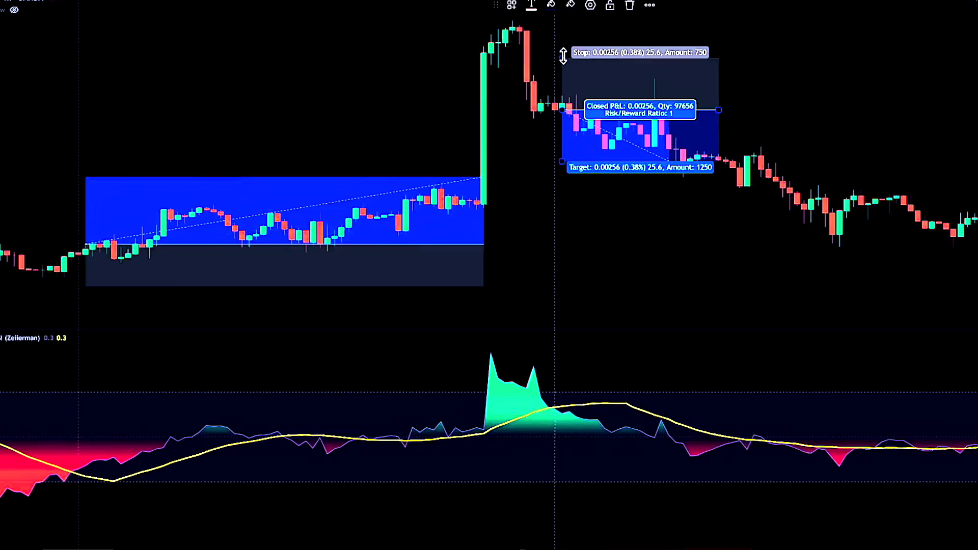
pyautogui.moveTo(572, 46); pyautogui.dragTo(572, 36)
pyautogui.moveTo(562, 162); pyautogui.dragTo(571, 218)
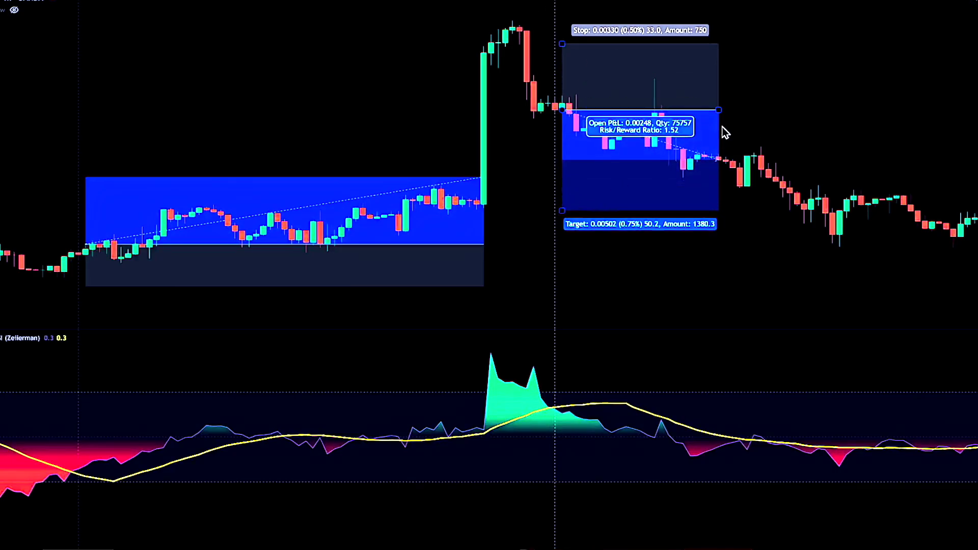
pyautogui.moveTo(737, 110); pyautogui.dragTo(819, 112)
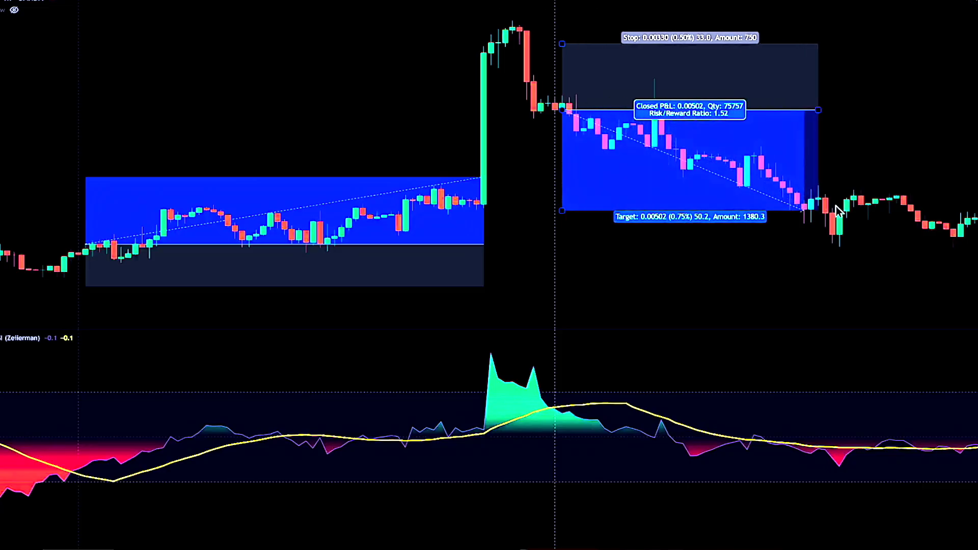
pyautogui.click(683, 263)
# Step: Zoom and pan the chart to bring the later downtrend into view
pyautogui.scroll(-5, 683, 263)
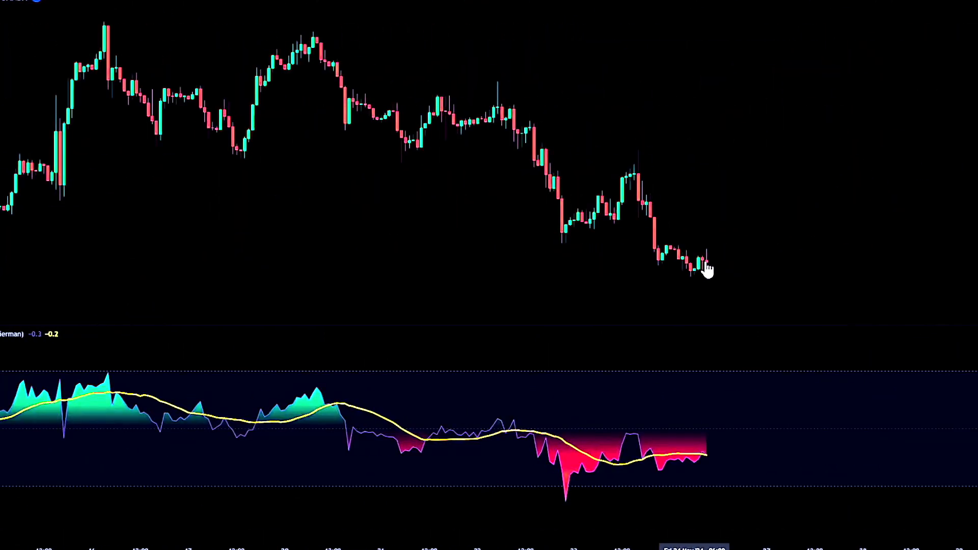
pyautogui.scroll(1, 707, 268)
pyautogui.scroll(1, 706, 268)
pyautogui.moveTo(808, 265); pyautogui.dragTo(763, 257)
# Step: Add the Pivots High&Low indicator and turn off its Lines so only pivot labels show
pyautogui.click(136, 4)
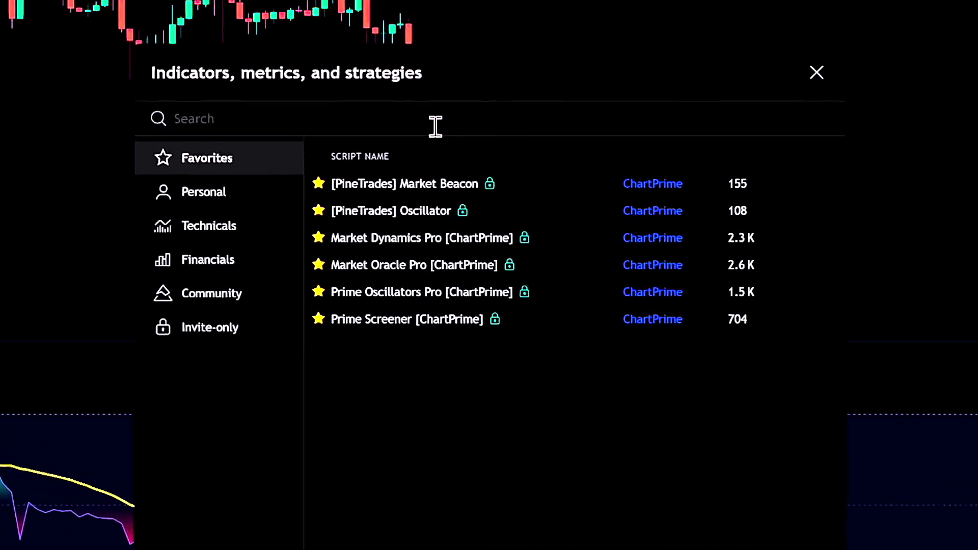
pyautogui.write('Pivots High&Low')
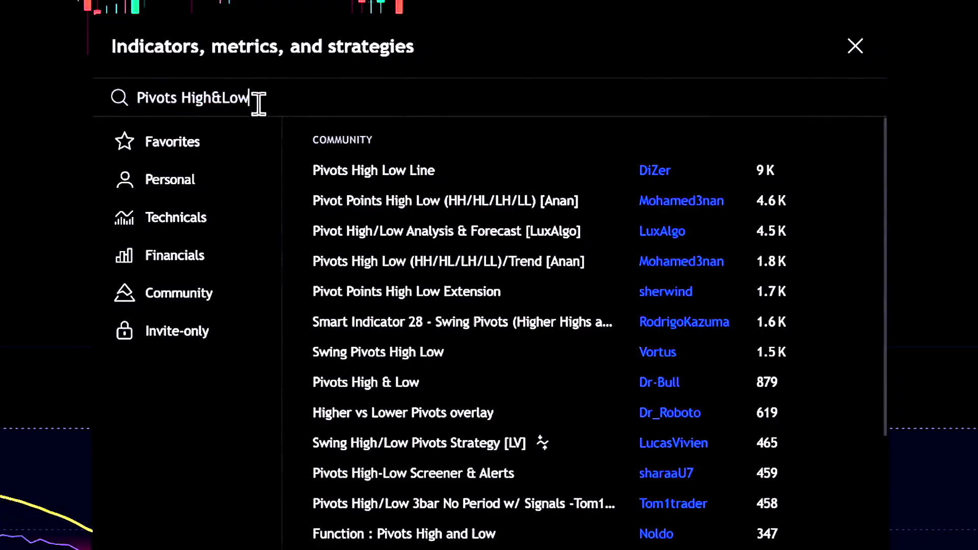
pyautogui.moveTo(221, 99); pyautogui.dragTo(138, 100)
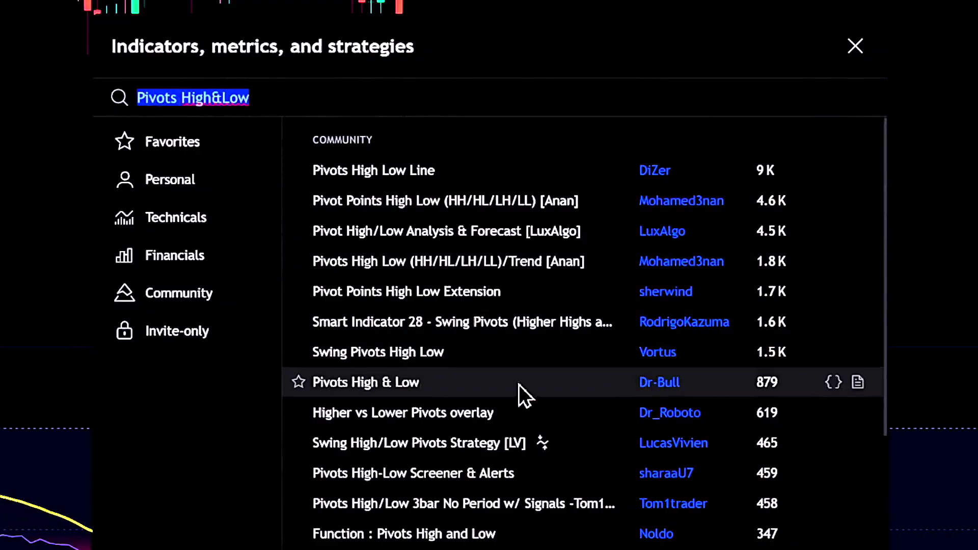
pyautogui.click(390, 384)
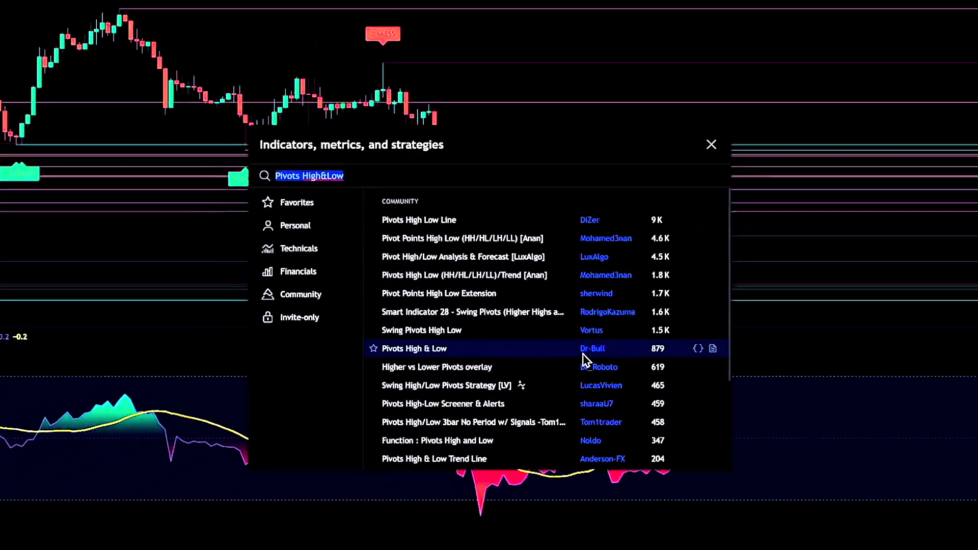
pyautogui.press('Escape')
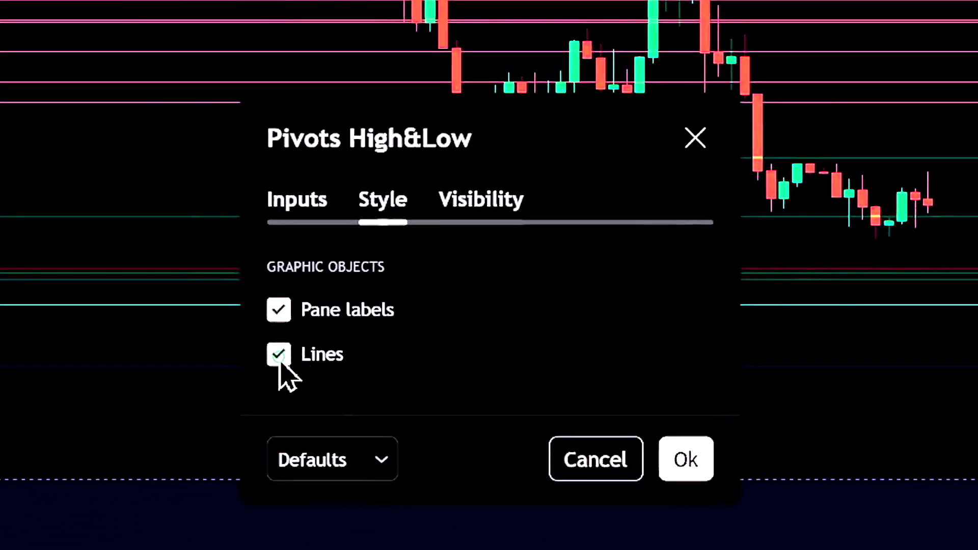
pyautogui.click(279, 356)
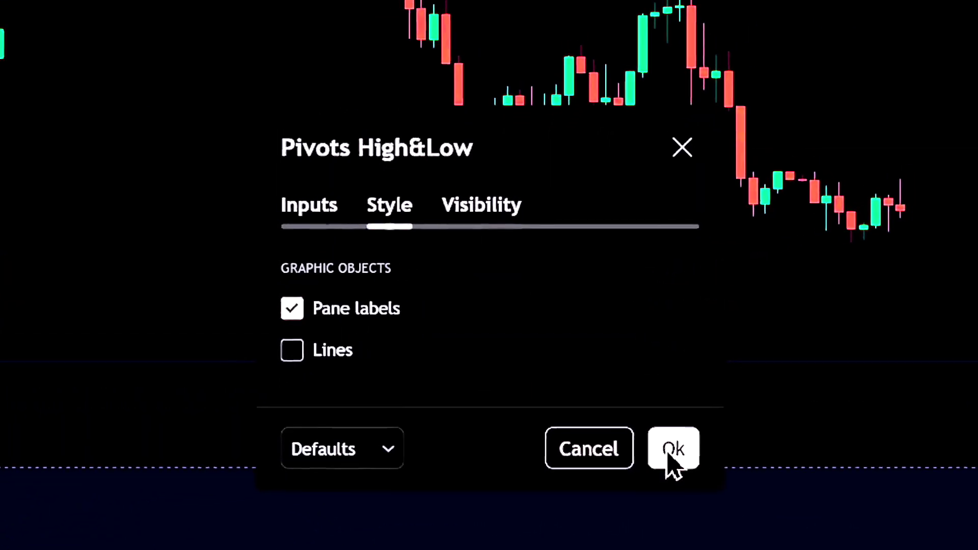
pyautogui.click(672, 452)
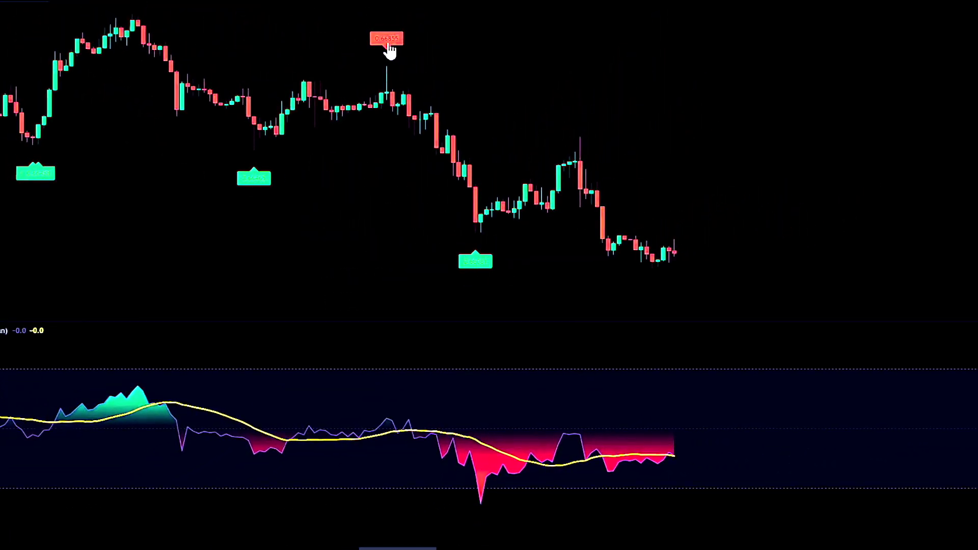
# Step: Reframe the chart on the latest bars and give the price pane more height than the RSI
pyautogui.moveTo(322, 32); pyautogui.dragTo(362, 67)
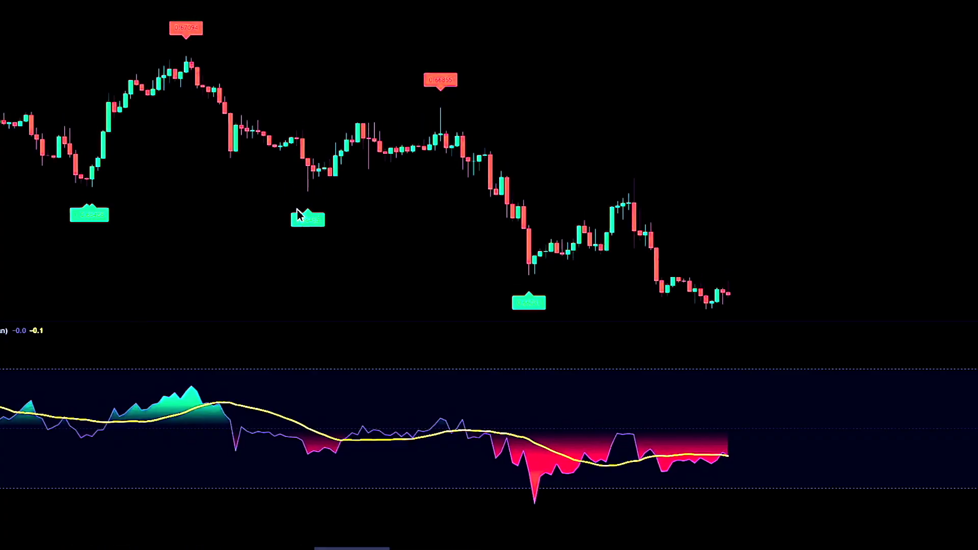
pyautogui.moveTo(750, 211); pyautogui.dragTo(721, 203)
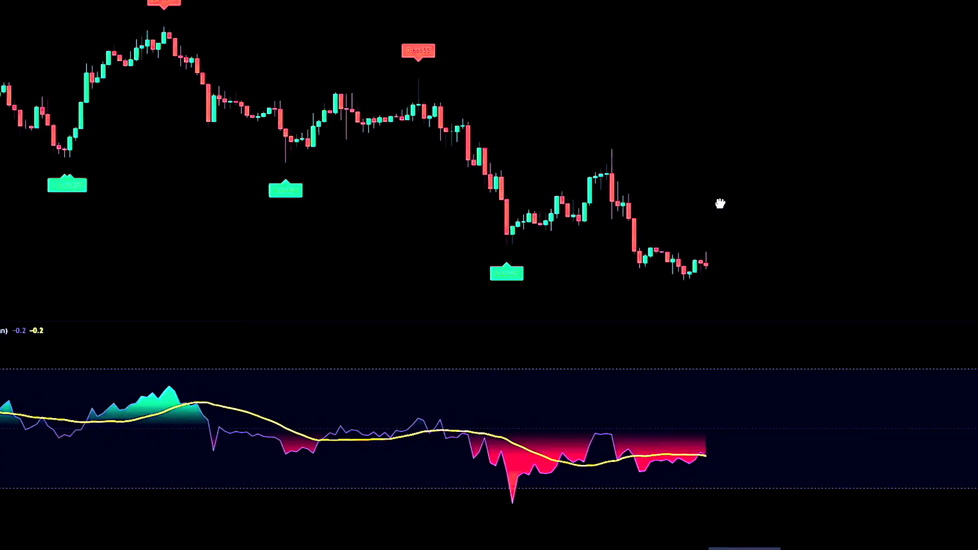
pyautogui.moveTo(776, 334); pyautogui.dragTo(785, 360)
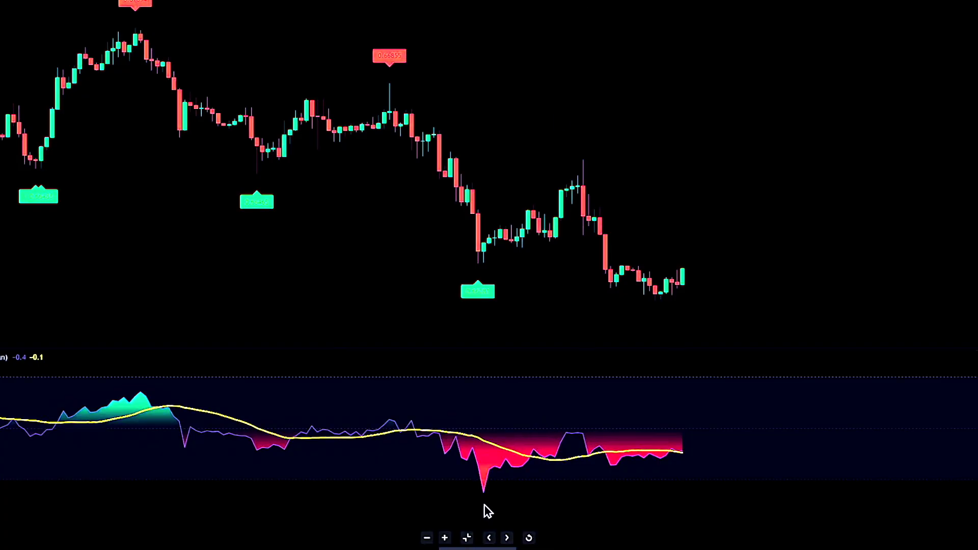
# Step: Draw bullish divergence trendlines on RSI and price lows, a flat breakout line, and a long position
pyautogui.click(627, 472)
pyautogui.click(479, 273)
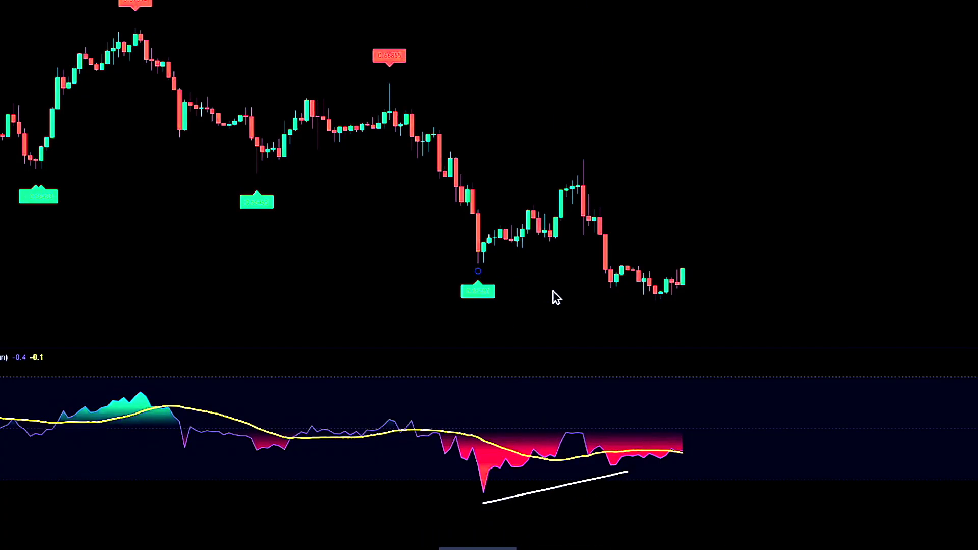
pyautogui.moveTo(630, 473); pyautogui.dragTo(678, 465)
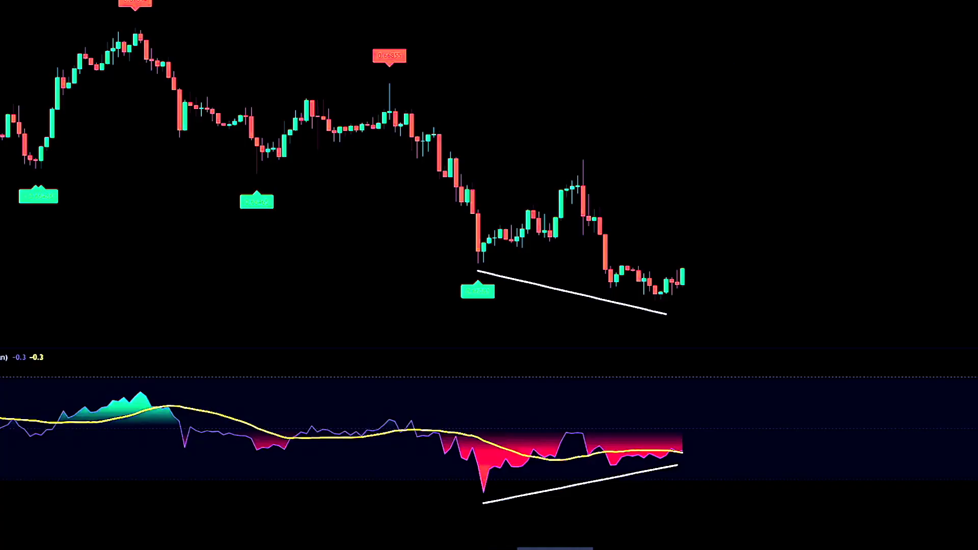
pyautogui.click(714, 266)
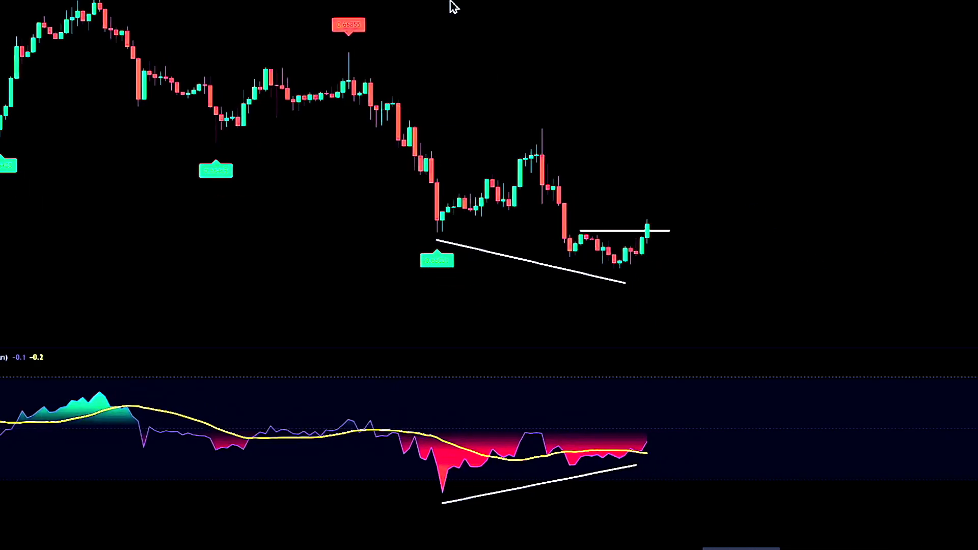
pyautogui.click(644, 225)
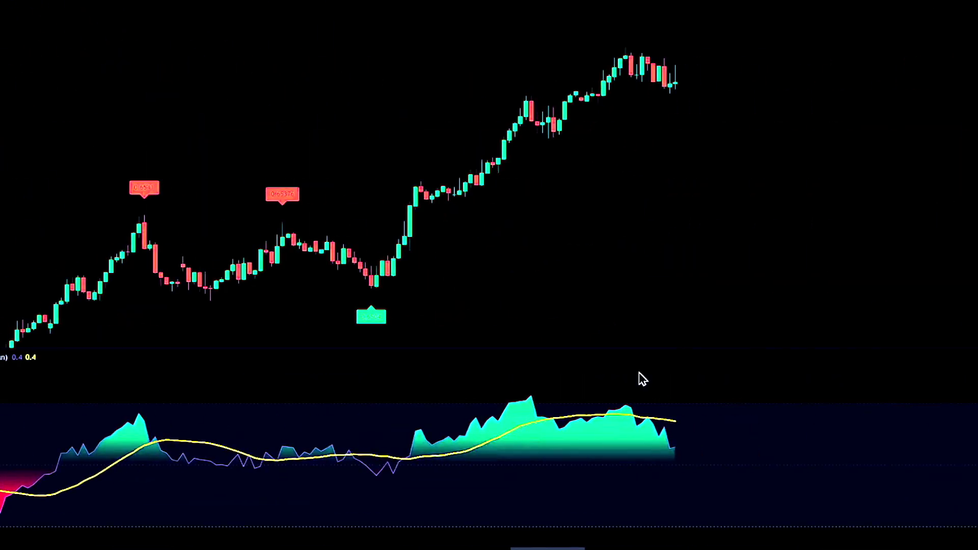
# Step: Draw the rising price-high trendline and a horizontal support line, then place a short position at the breakdown
pyautogui.click(630, 39)
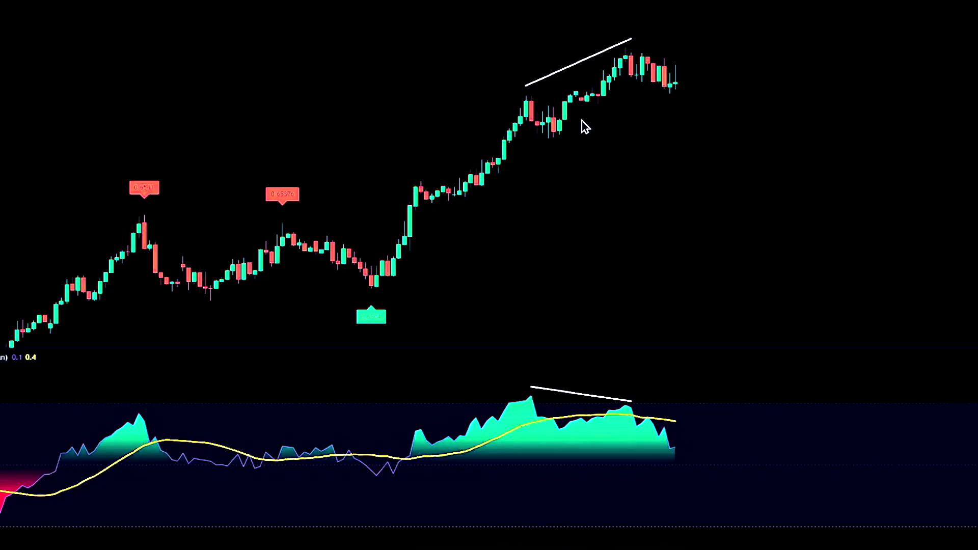
pyautogui.click(725, 108)
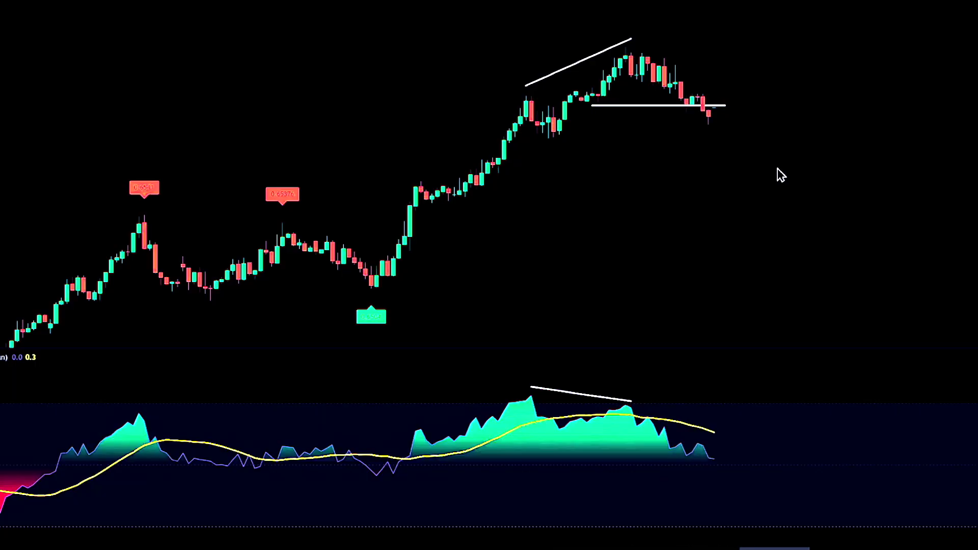
pyautogui.scroll(2, 715, 132)
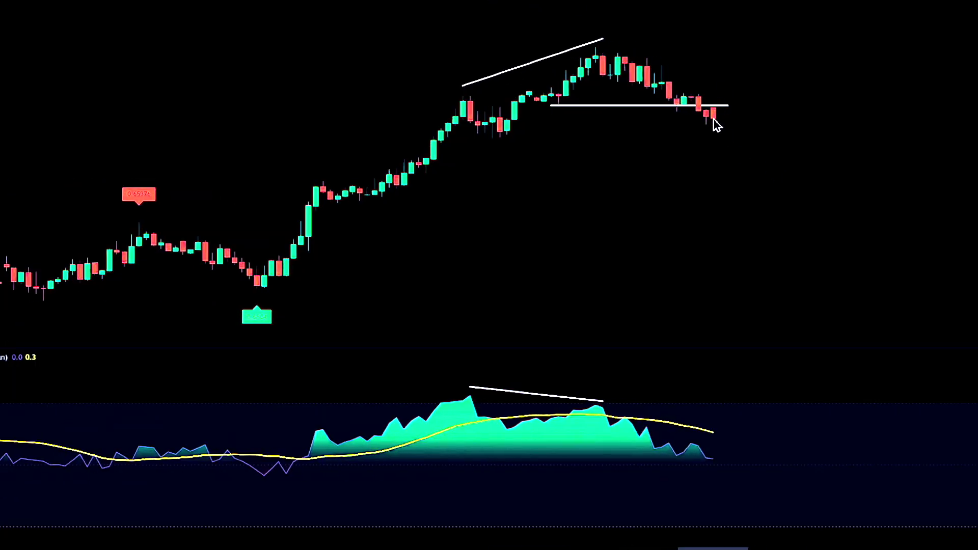
pyautogui.click(713, 118)
# Step: Widen the short position box and lower its target to a 1.45 risk/reward ratio
pyautogui.moveTo(713, 71); pyautogui.dragTo(597, 47)
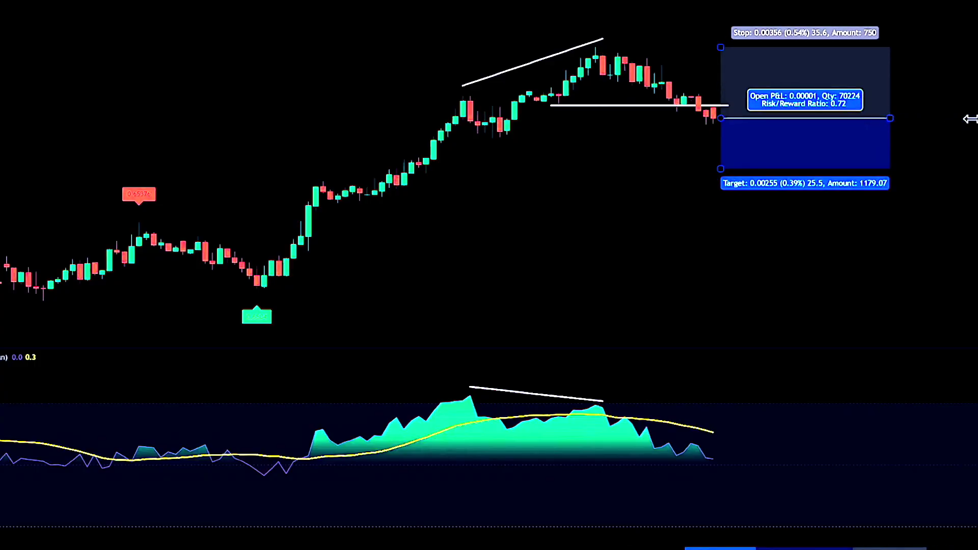
pyautogui.moveTo(970, 120); pyautogui.dragTo(973, 119)
pyautogui.moveTo(720, 168); pyautogui.dragTo(726, 263)
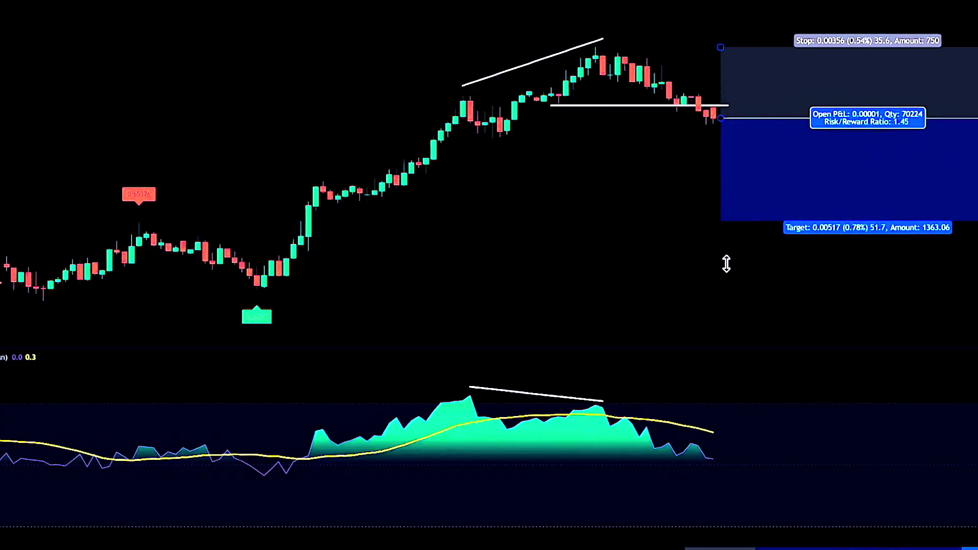
pyautogui.hscroll(3, 883, 284)
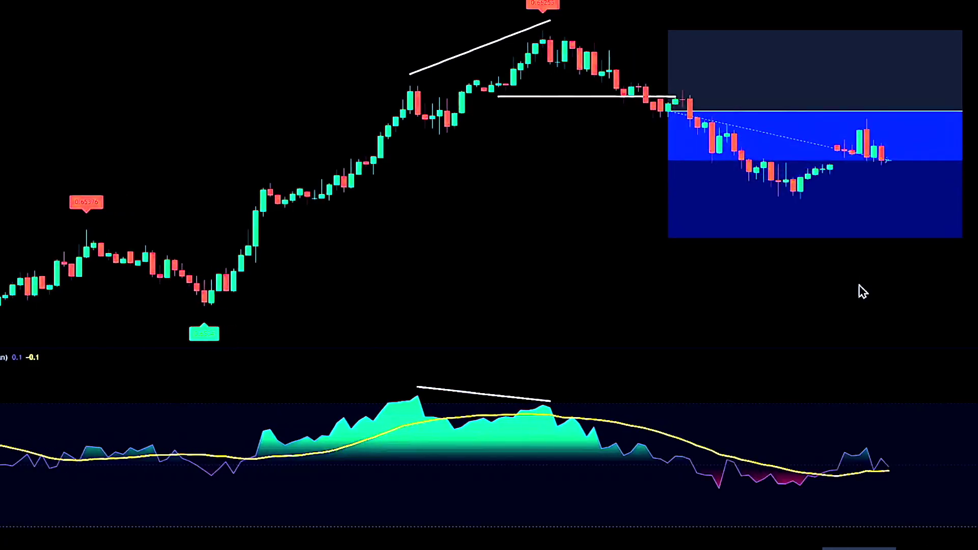
# Step: Trim the short position box's right edge back to the plunge candle that hits the profit target
pyautogui.moveTo(960, 111); pyautogui.dragTo(932, 111)
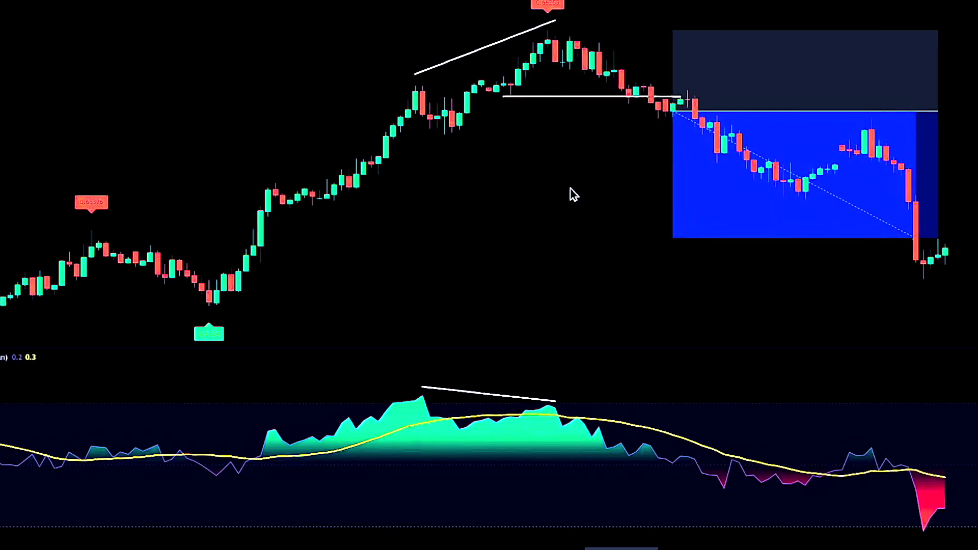
pyautogui.scroll(-3, 570, 199)
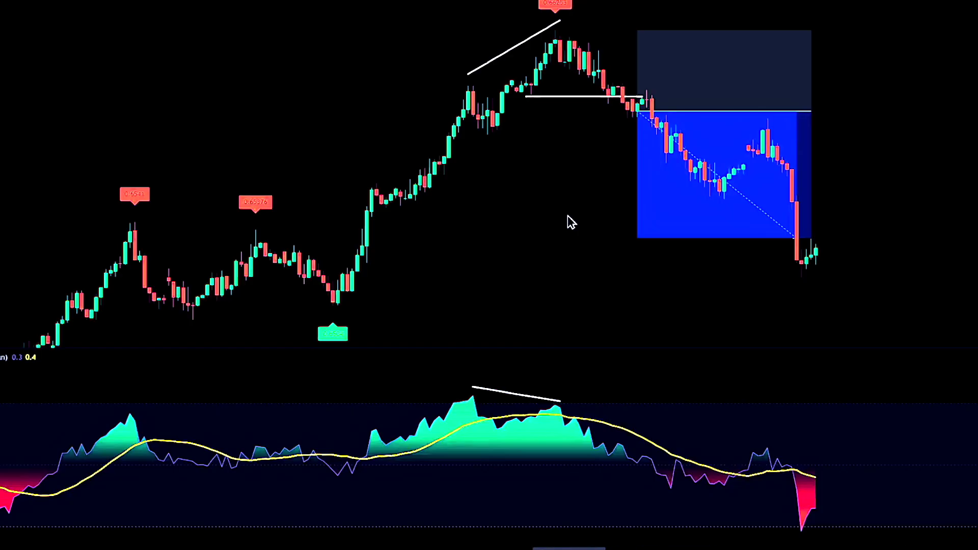
pyautogui.scroll(2, 568, 220)
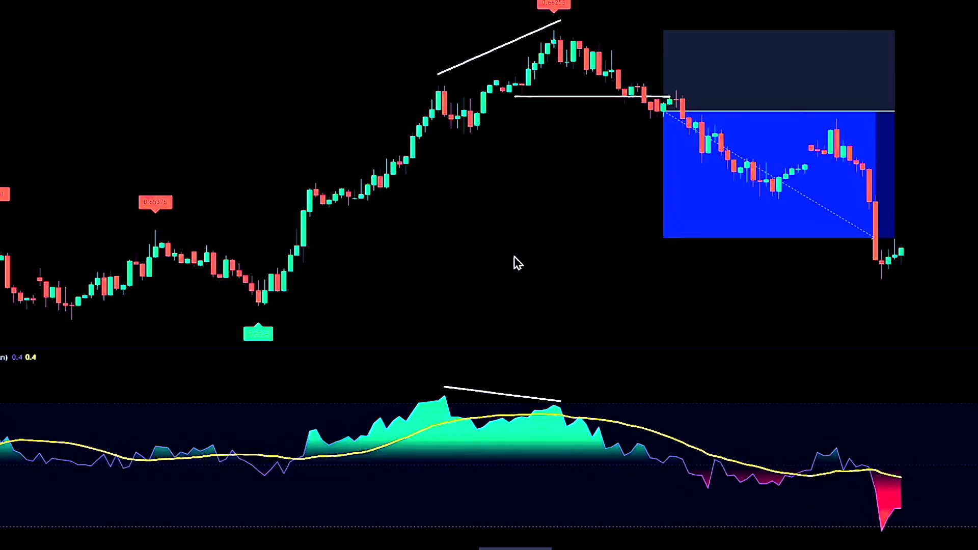
pyautogui.scroll(-2, 512, 261)
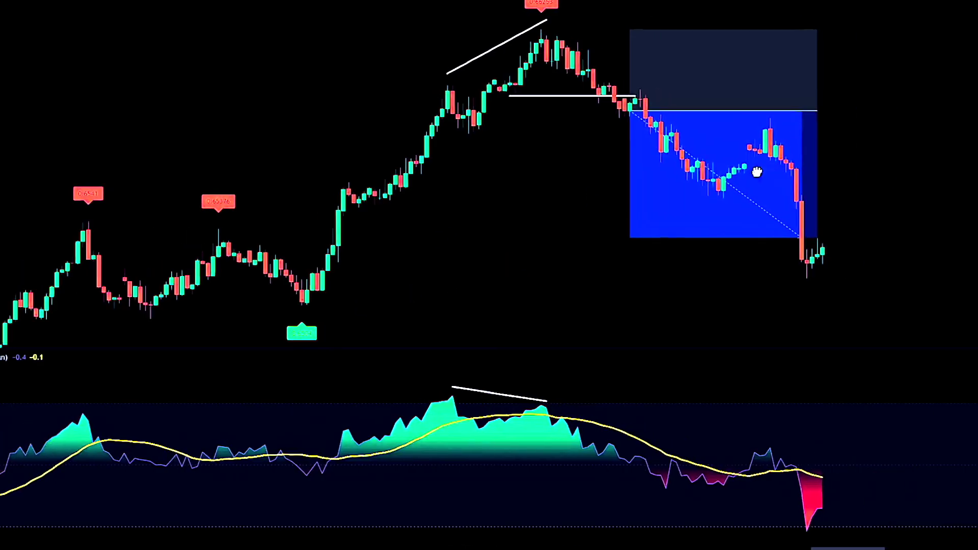
pyautogui.hscroll(5, 891, 181)
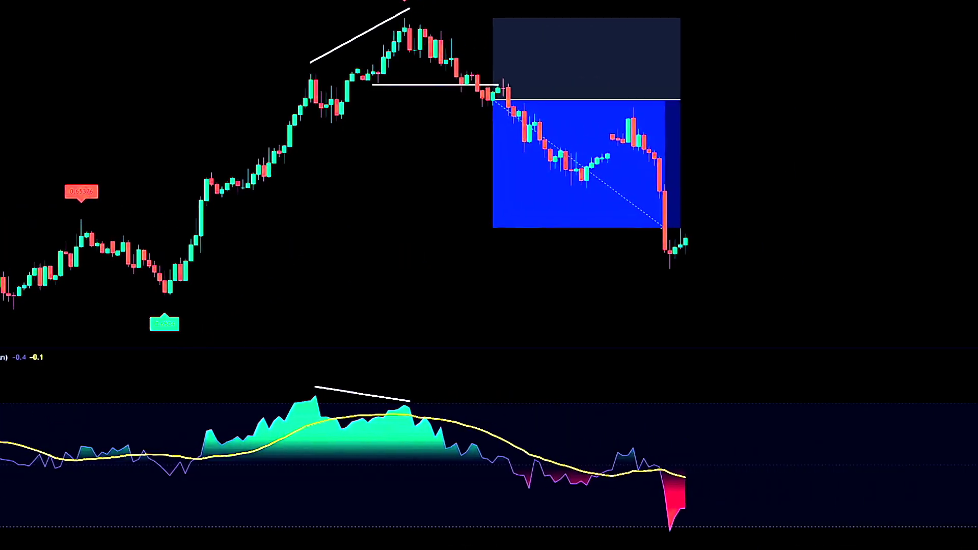